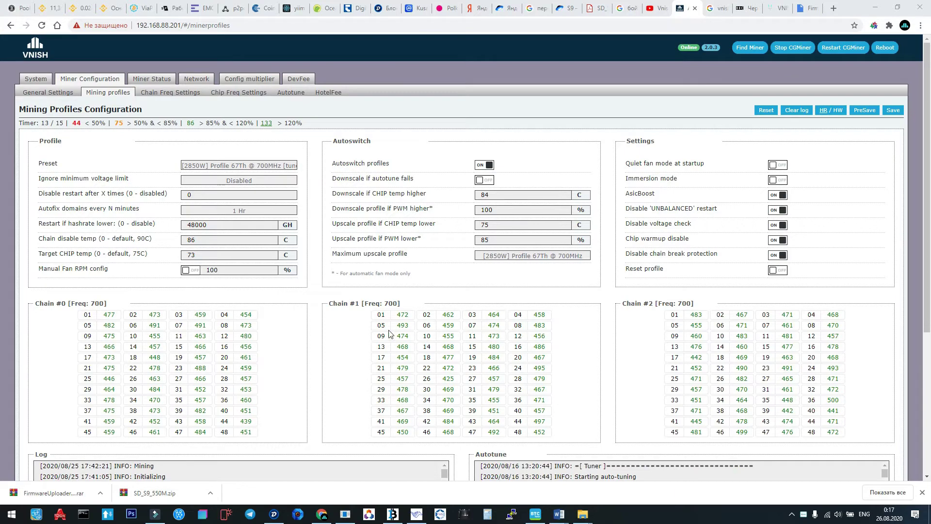
Switch the mining profile preset to Disabled and save the profile settings
scroll(576, 338, down, 3)
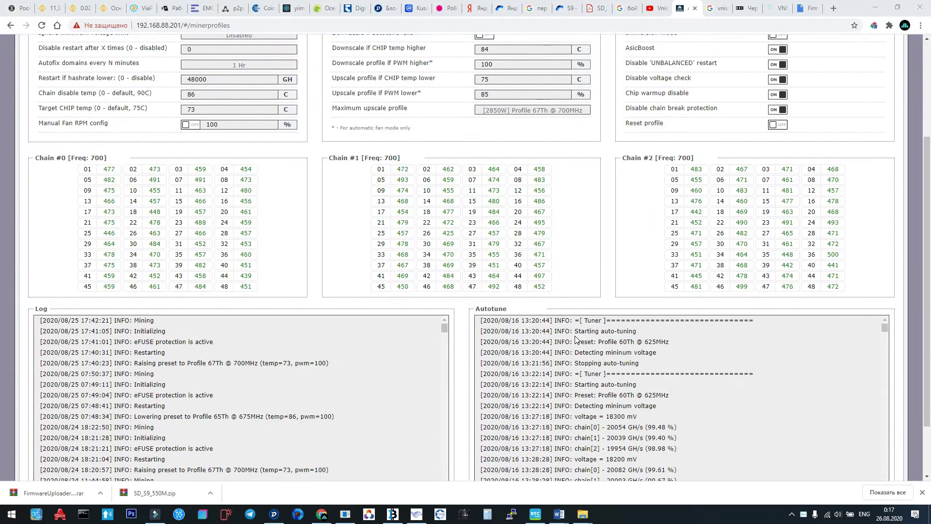
scroll(576, 338, down, 7)
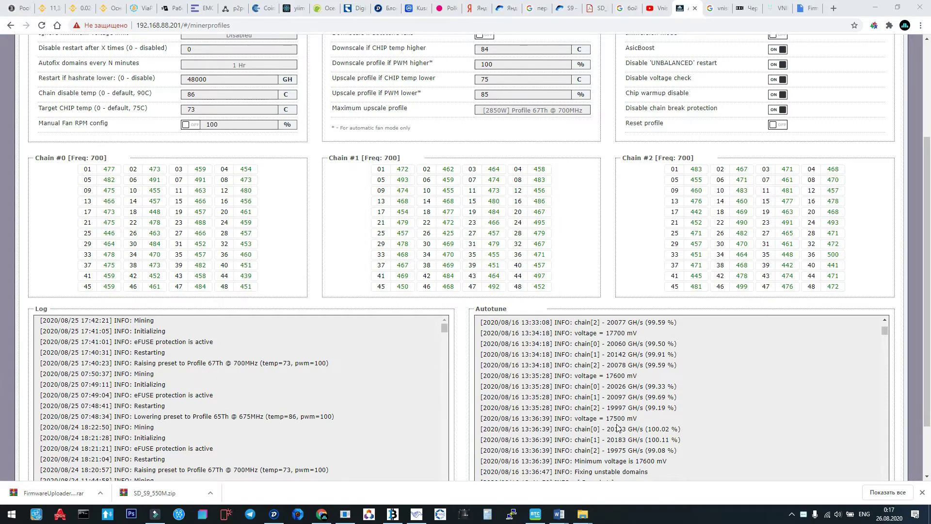
scroll(420, 289, up, 3)
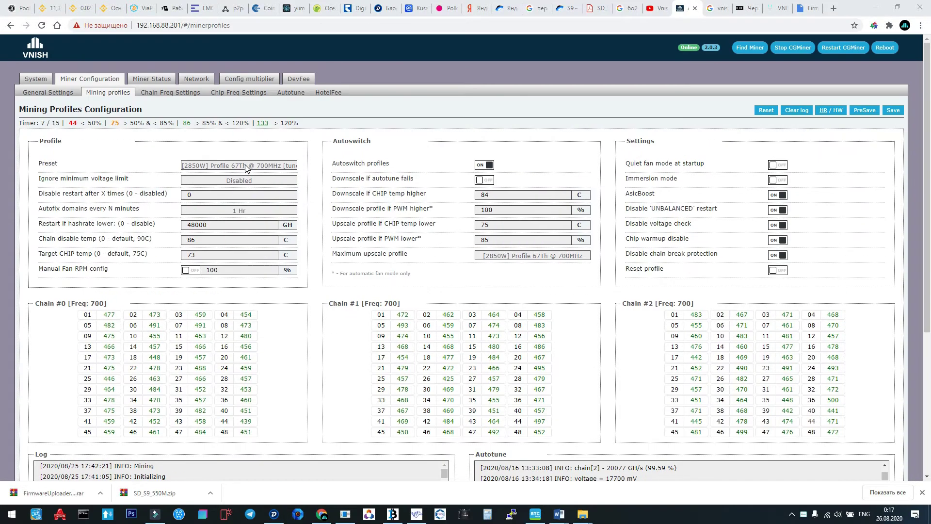
click(246, 166)
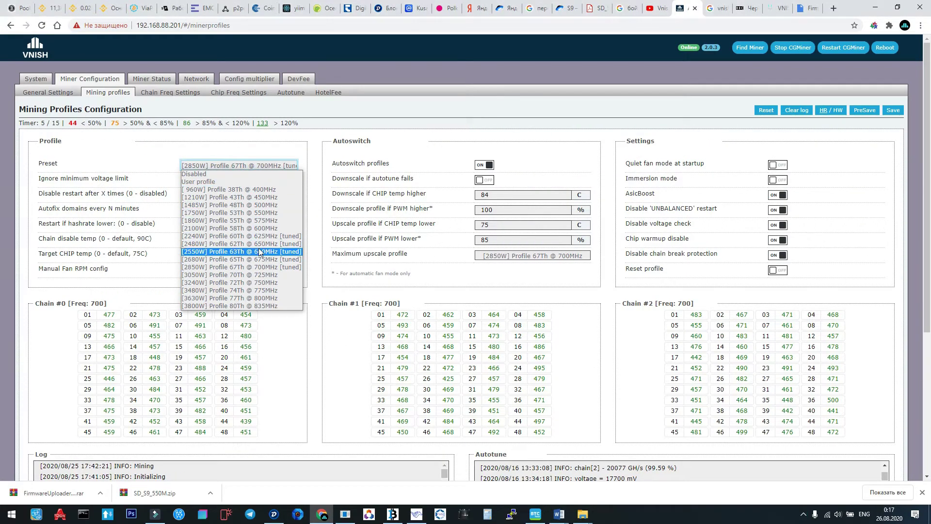
scroll(407, 261, down, 4)
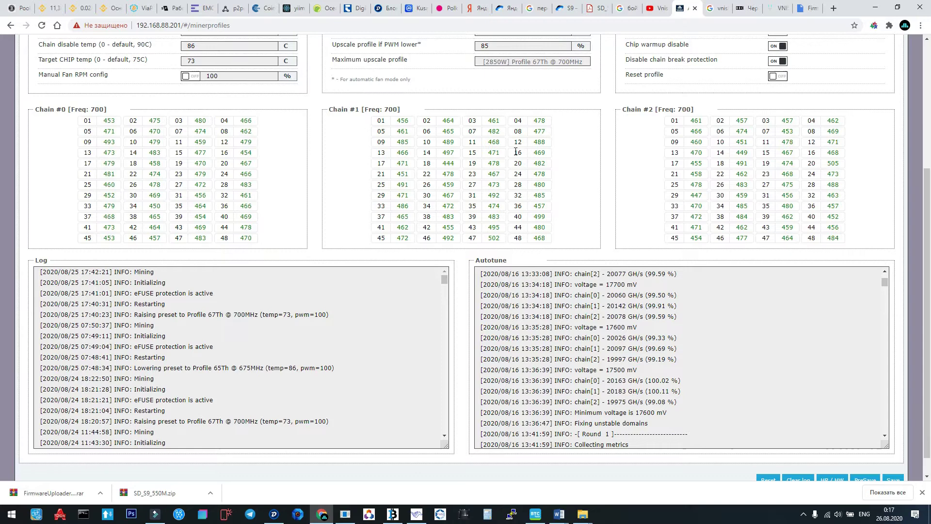
scroll(516, 151, up, 3)
click(239, 117)
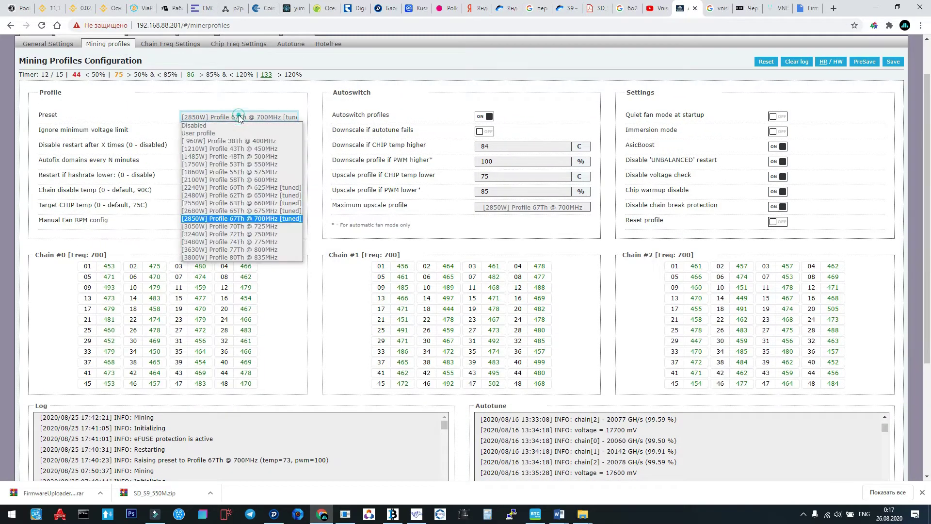
click(235, 126)
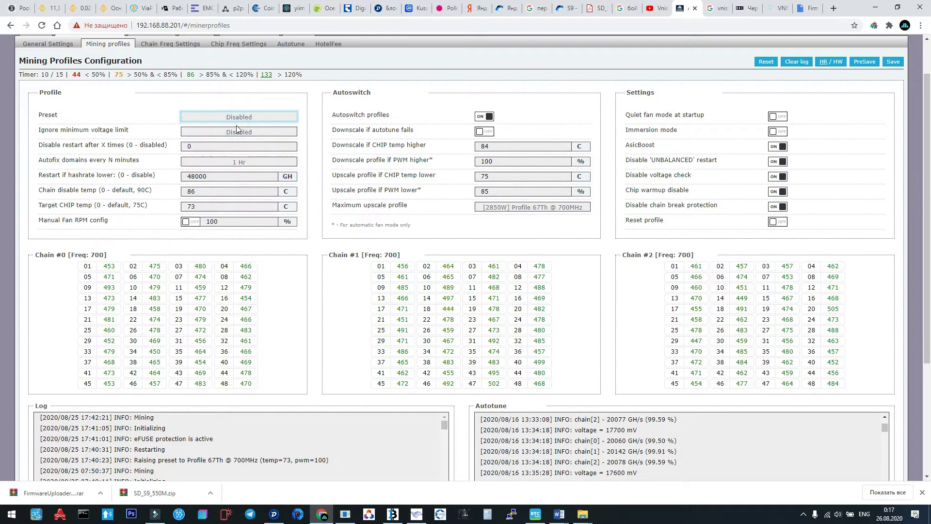
click(866, 62)
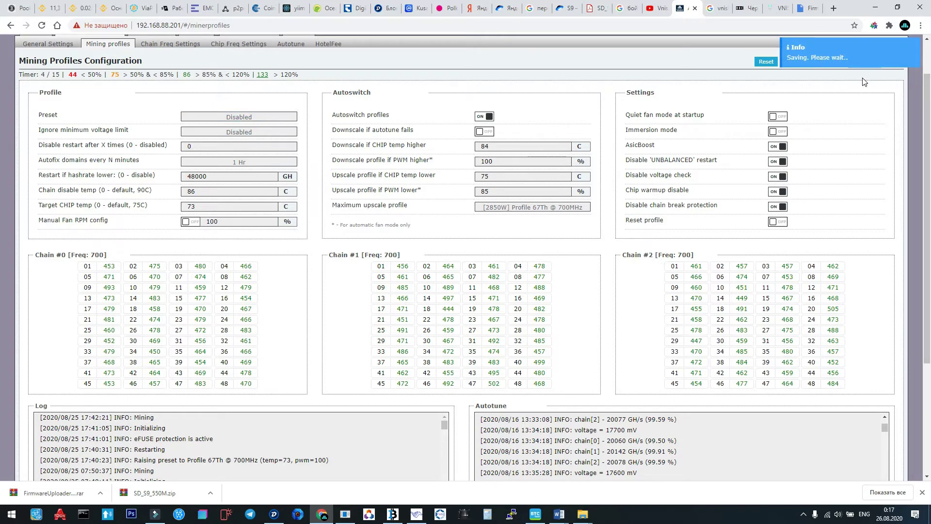
scroll(468, 185, up, 2)
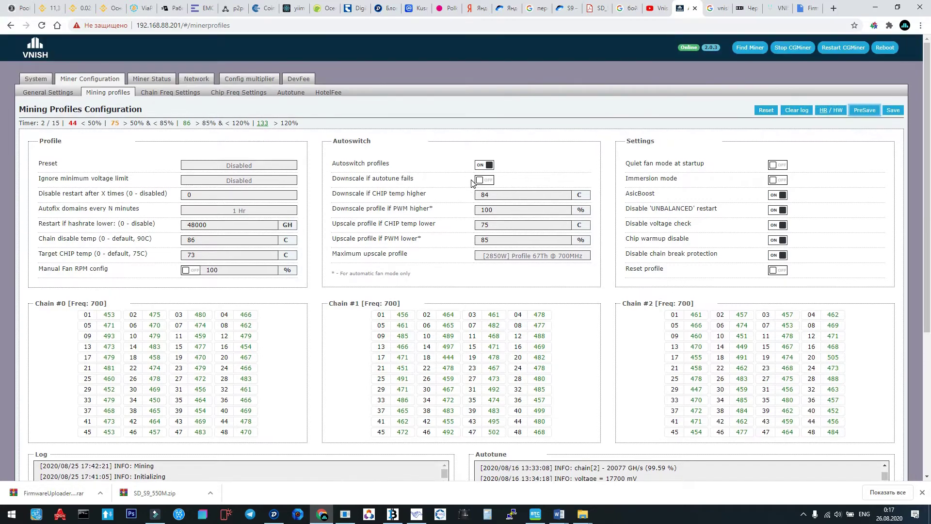
In Chain Freq Settings, browse the all-chains voltage choices, leaving it at 18.5
click(183, 95)
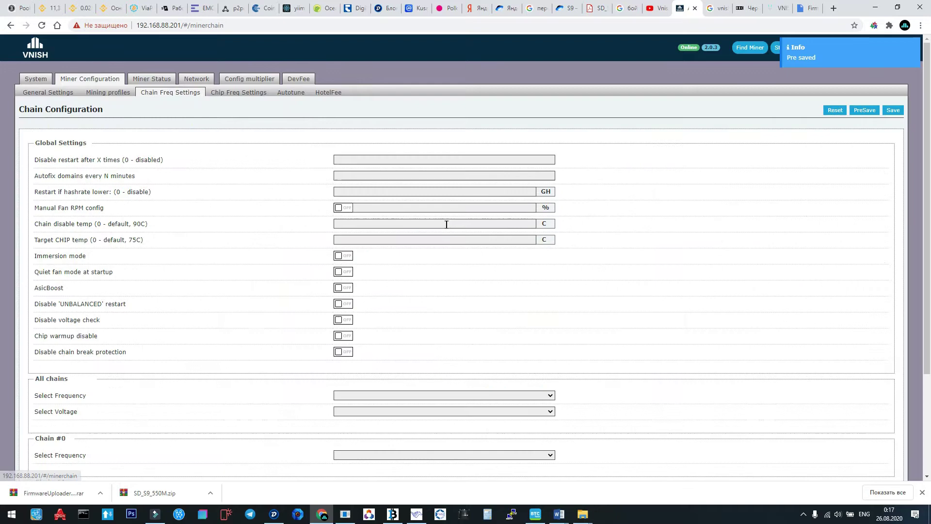
scroll(445, 212, down, 3)
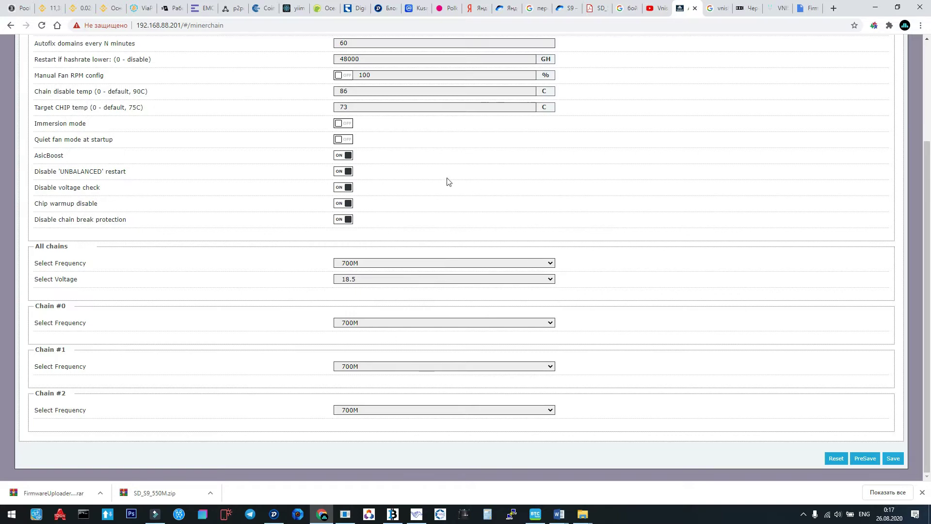
click(550, 280)
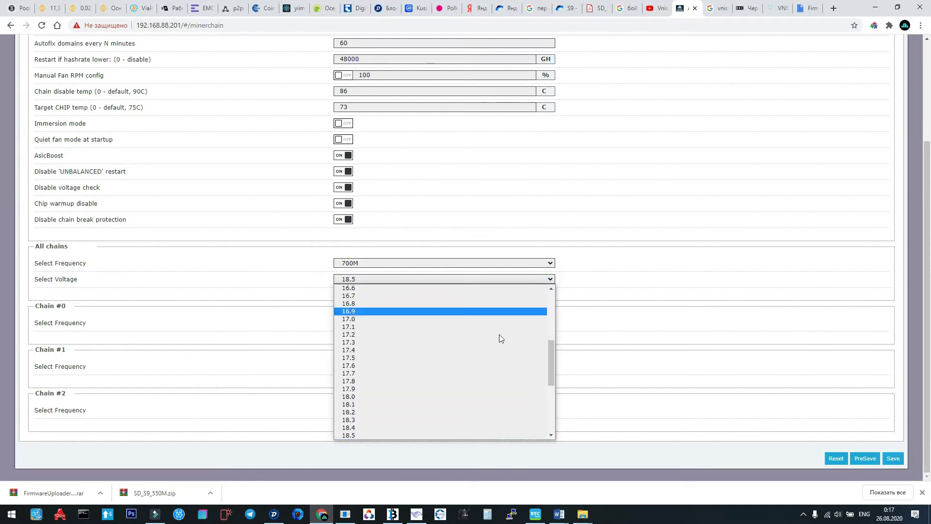
scroll(485, 368, down, 2)
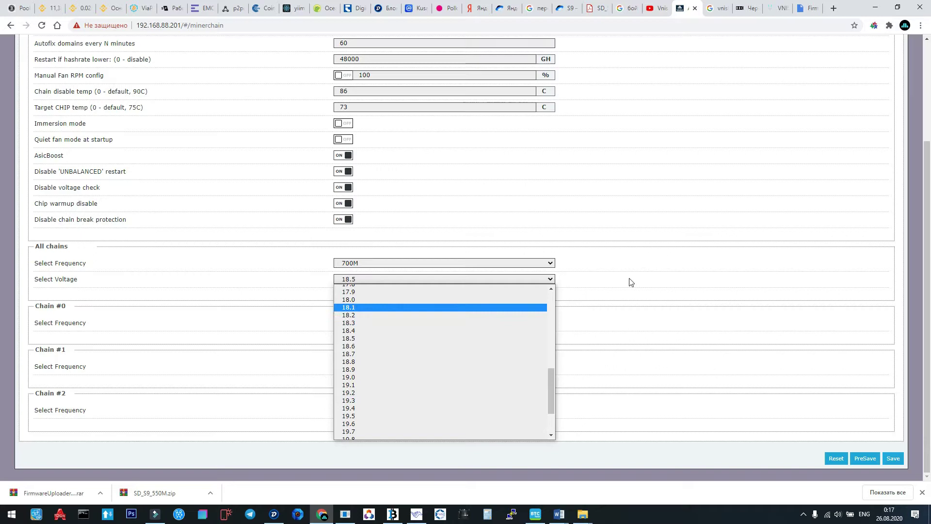
click(648, 215)
scroll(650, 217, up, 2)
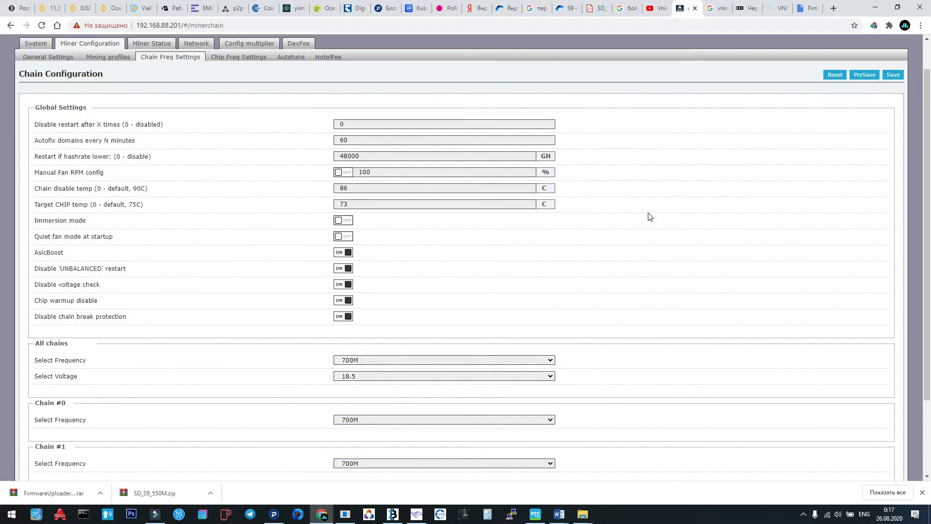
scroll(648, 214, up, 1)
scroll(626, 238, down, 3)
click(549, 283)
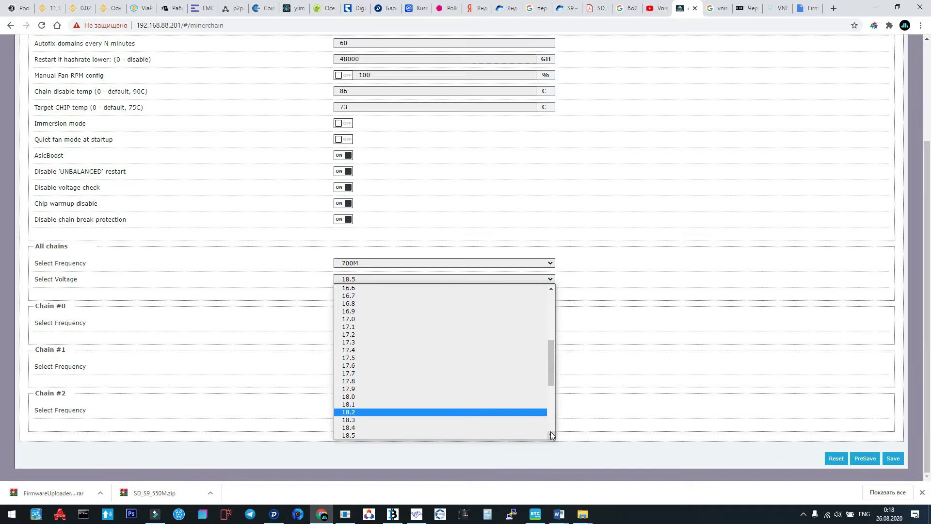
click(551, 435)
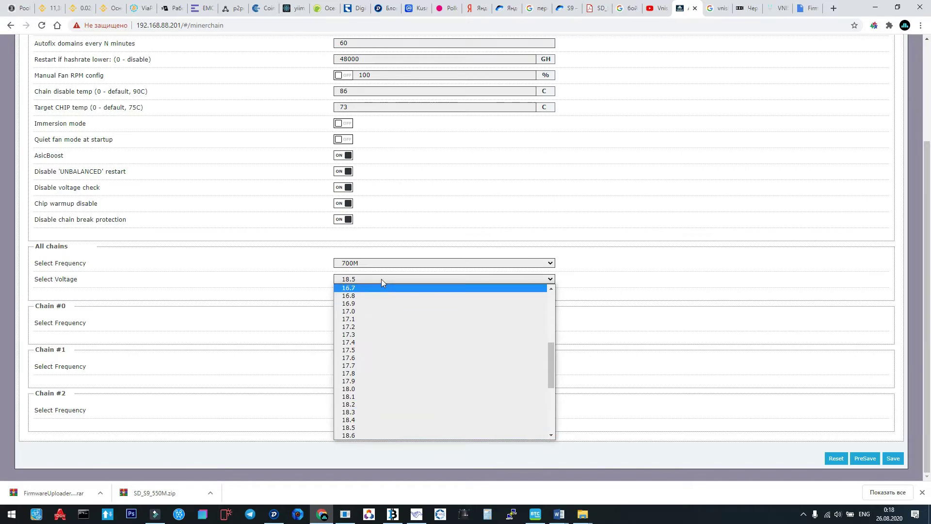
click(609, 305)
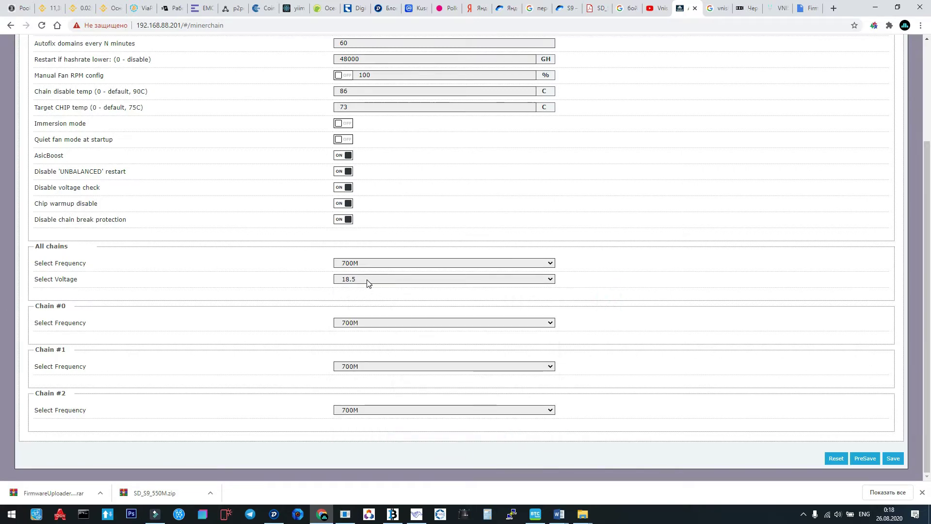
Raise the all-chains voltage from 18.5 to 18.7
click(550, 282)
scroll(478, 359, down, 2)
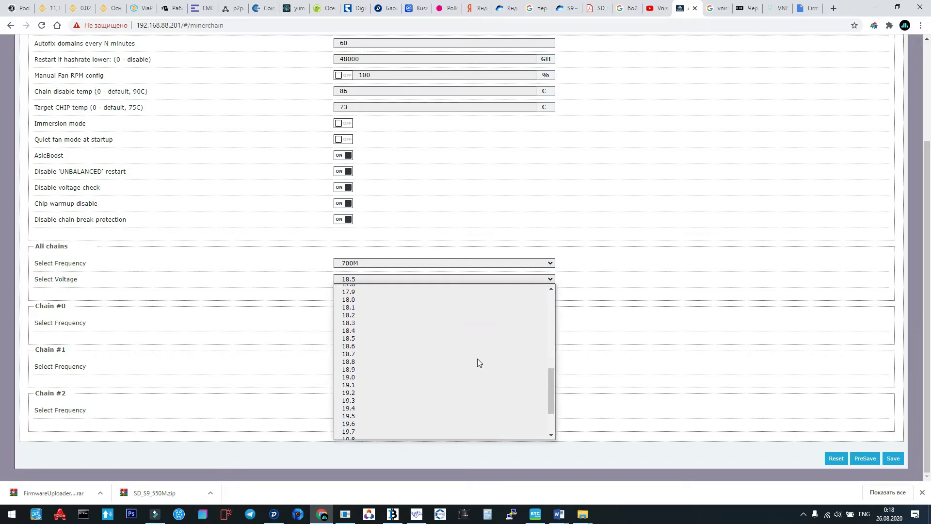
click(381, 354)
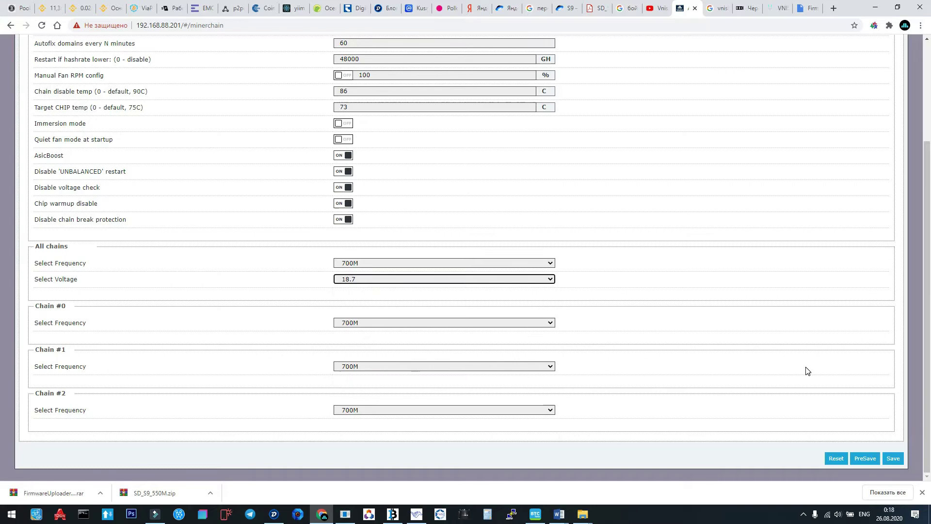
scroll(806, 370, up, 1)
scroll(806, 370, down, 1)
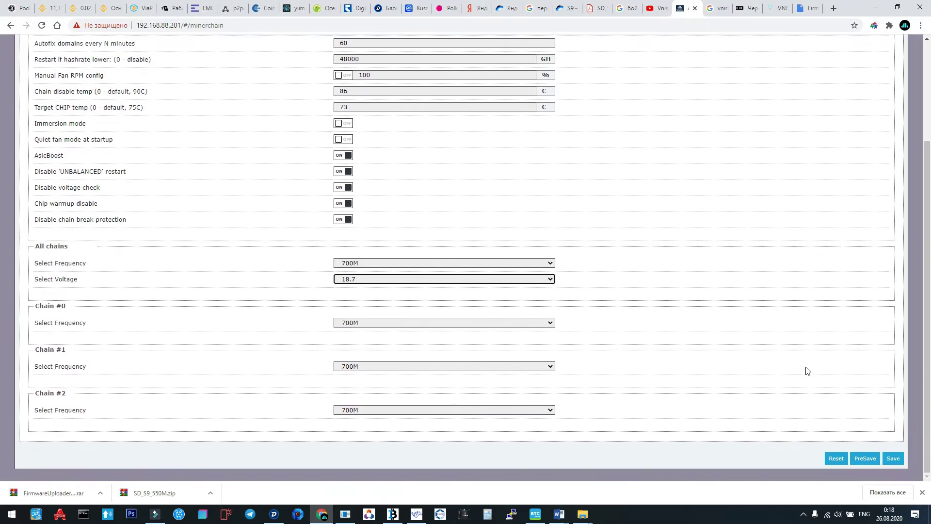
Save the 18.7 chain voltage and check the Mining Profiles page
click(893, 458)
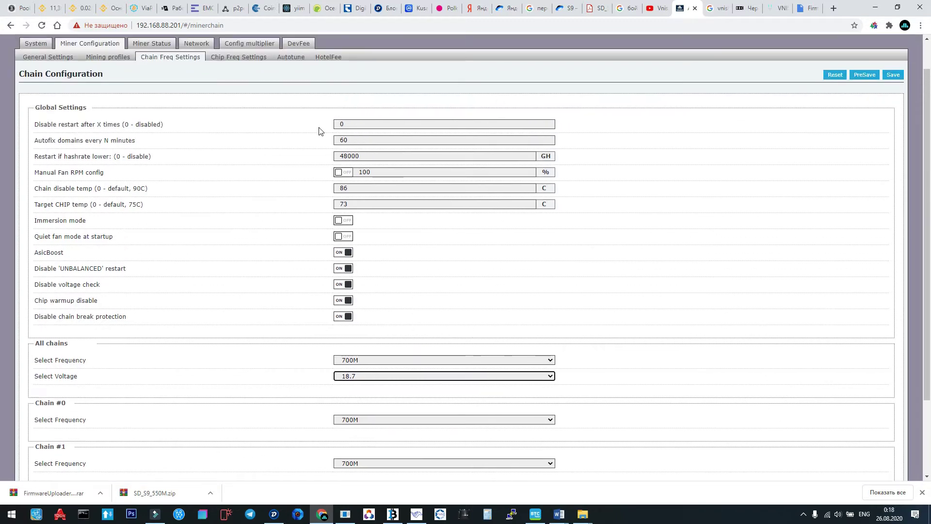
click(107, 58)
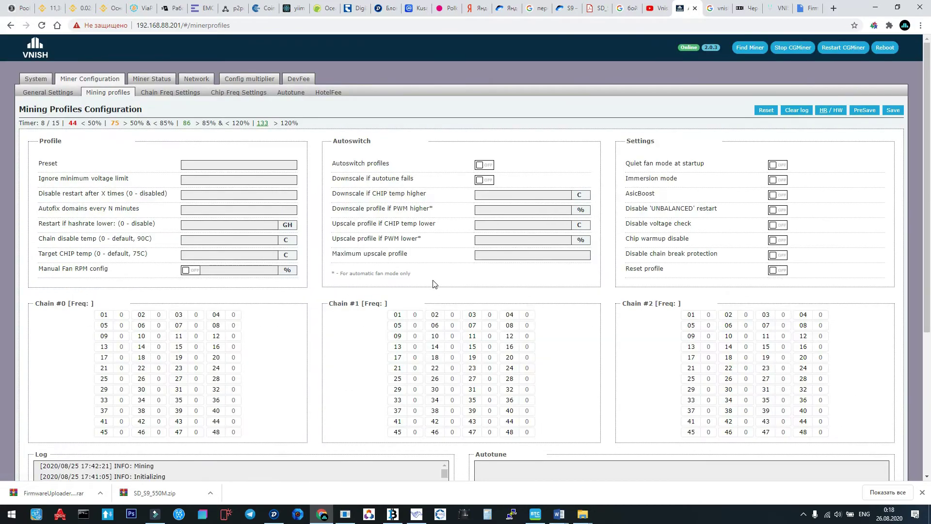
scroll(433, 284, down, 1)
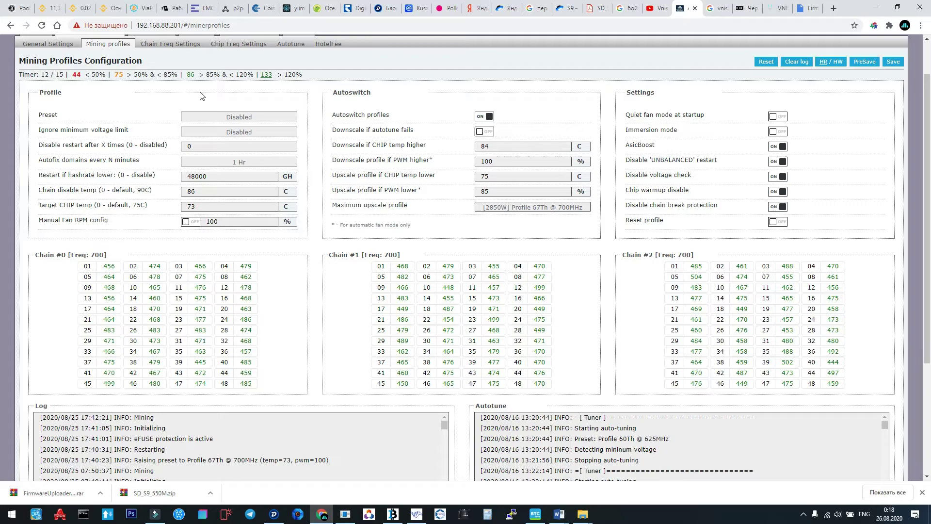
Recheck the all-chains voltage options unchanged, save the chain configuration, and return to Mining Profiles
click(184, 44)
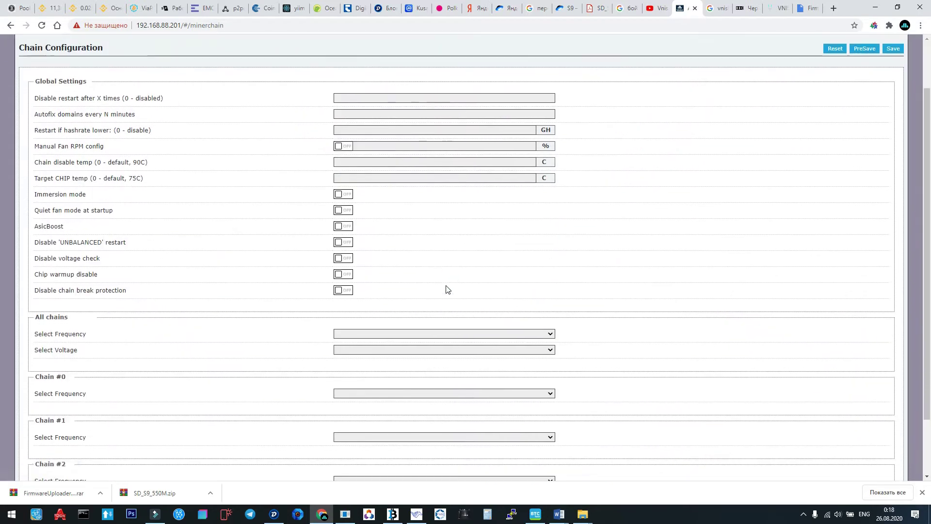
scroll(444, 289, down, 2)
click(551, 280)
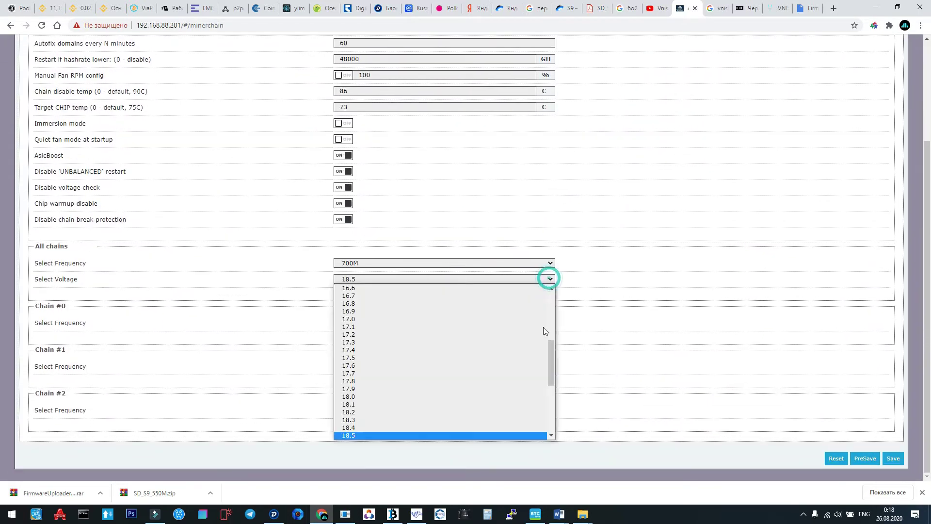
click(552, 435)
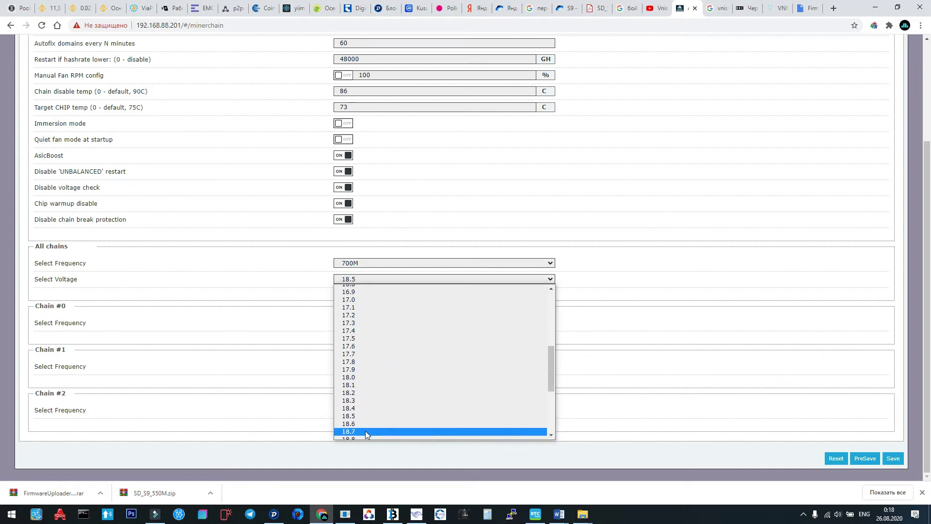
scroll(370, 426, down, 3)
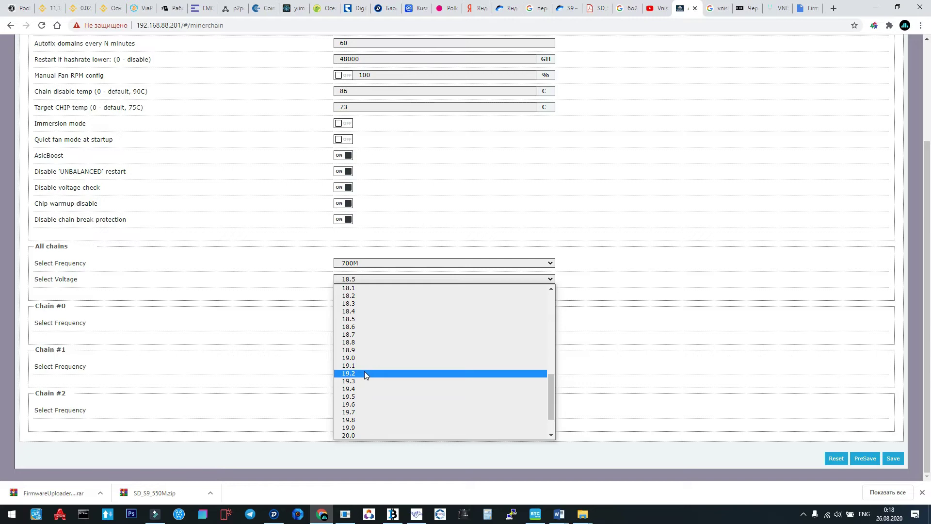
click(721, 352)
click(893, 459)
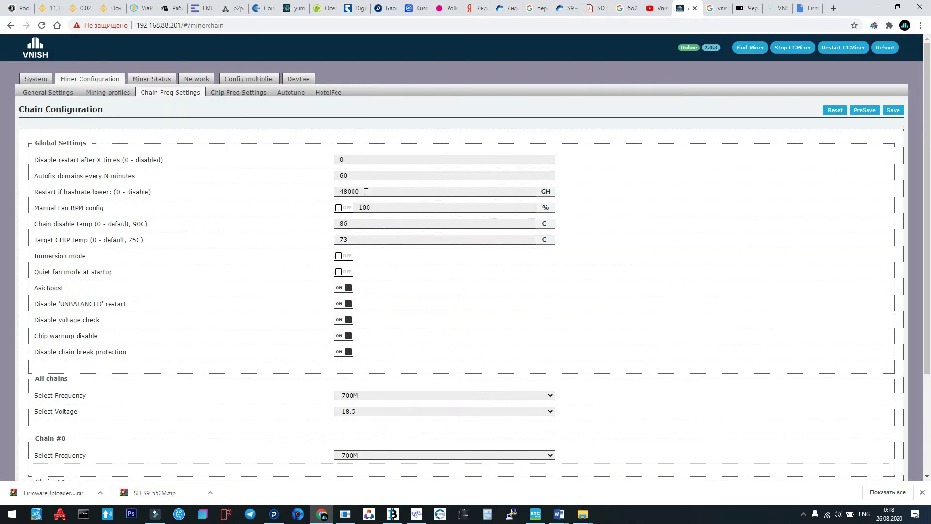
click(113, 92)
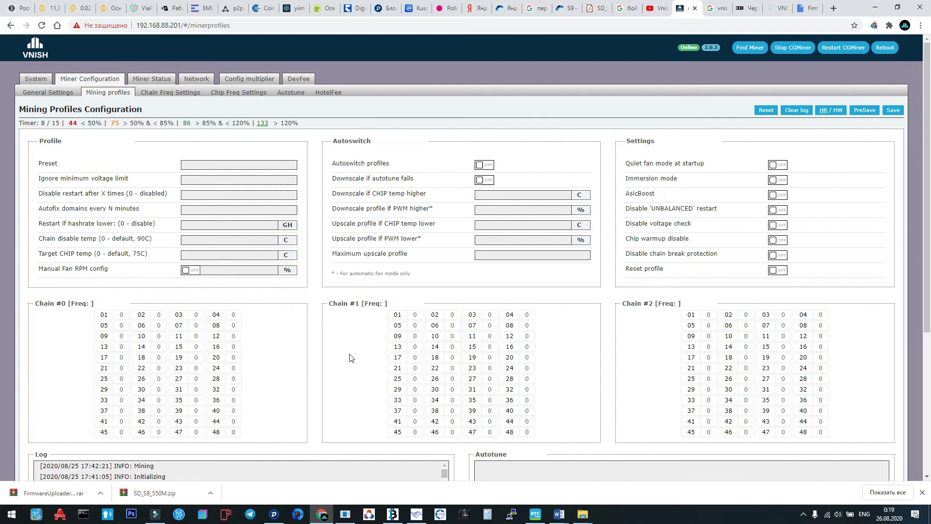
Open Chip Freq Settings and view Chain #1 chip 02's frequency choices without changing them
click(235, 92)
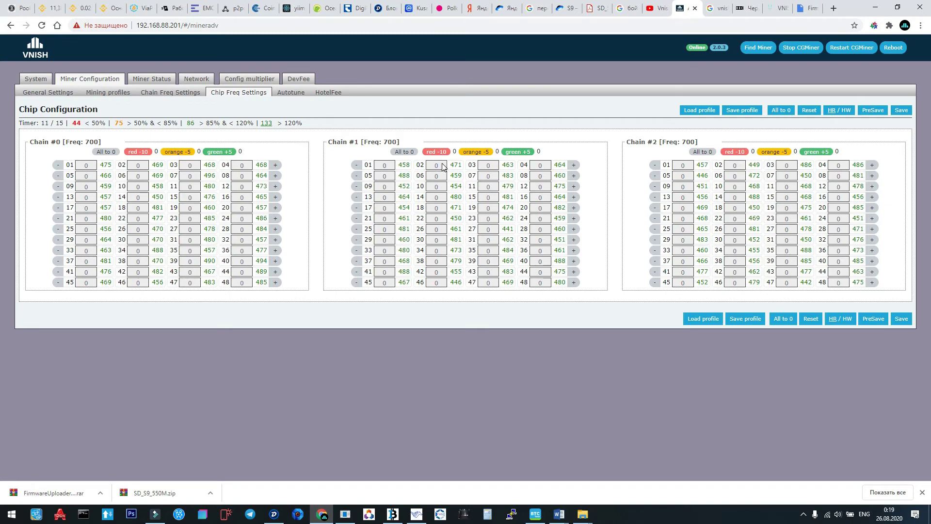
click(441, 166)
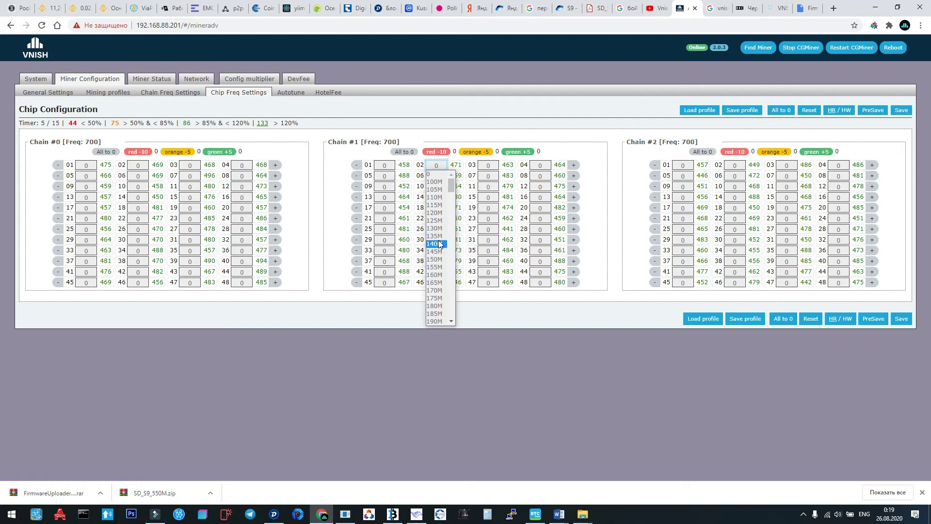
click(464, 109)
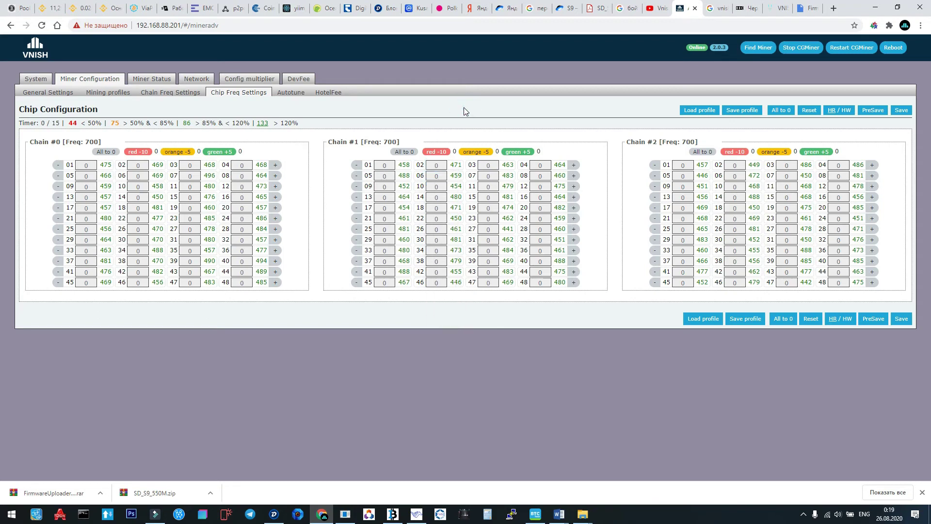